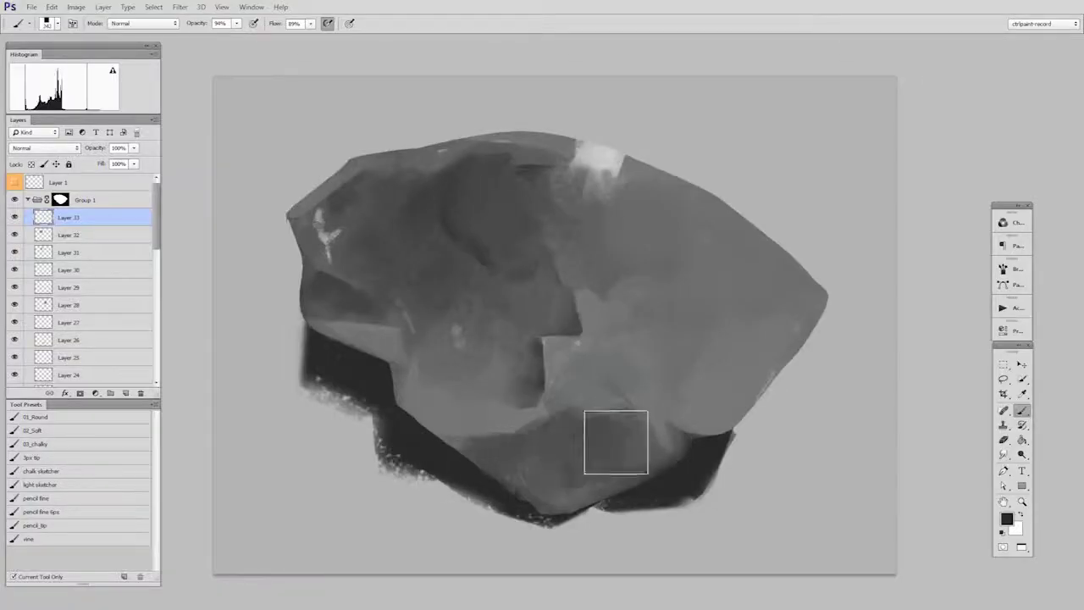
- Erase along the rim of the rock's lower facet and brush texture along the rock's upper-right edge
{"action": "key", "text": "e"}
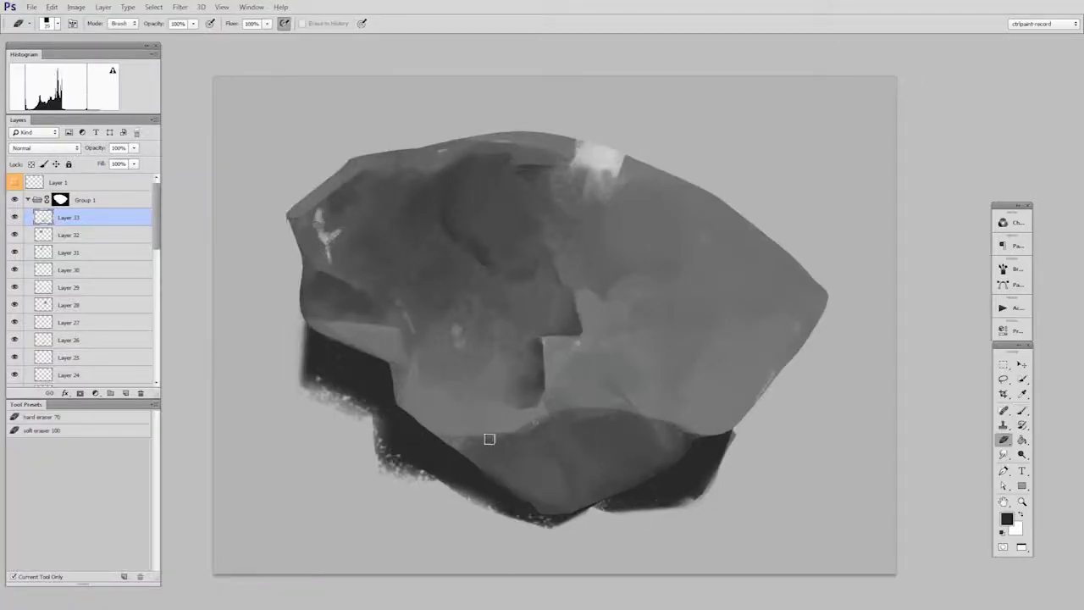
{"action": "mouse_move", "coordinate": [489, 438]}
{"action": "left_mouse_down"}
{"action": "mouse_move", "coordinate": [445, 434]}
{"action": "mouse_move", "coordinate": [561, 413]}
{"action": "left_mouse_up"}
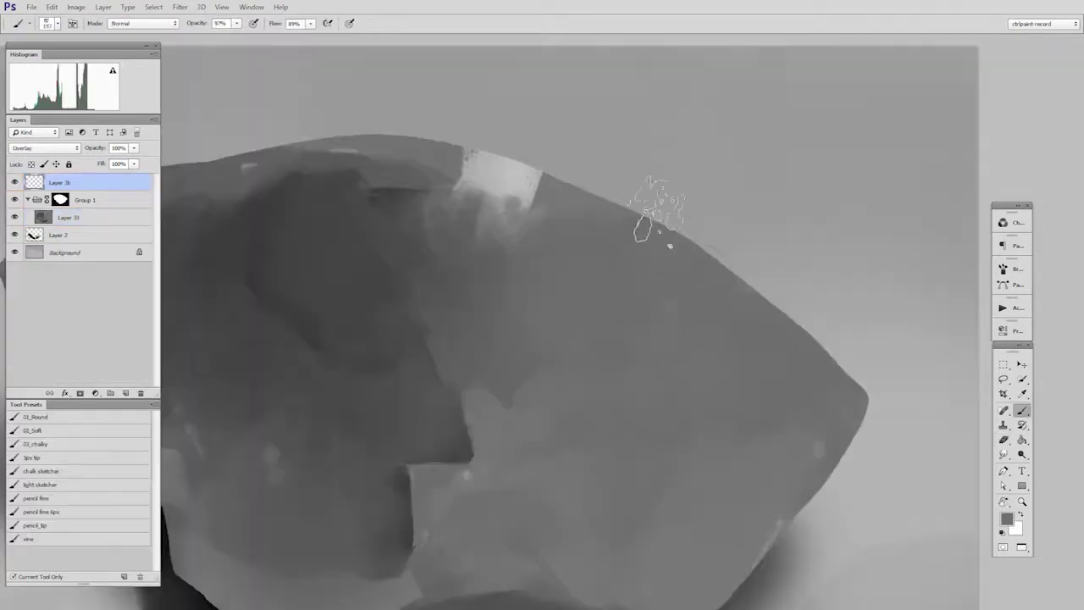
{"action": "mouse_move", "coordinate": [677, 170]}
{"action": "left_mouse_down"}
{"action": "mouse_move", "coordinate": [646, 258]}
{"action": "mouse_move", "coordinate": [798, 316]}
{"action": "mouse_move", "coordinate": [836, 292]}
{"action": "left_mouse_up"}
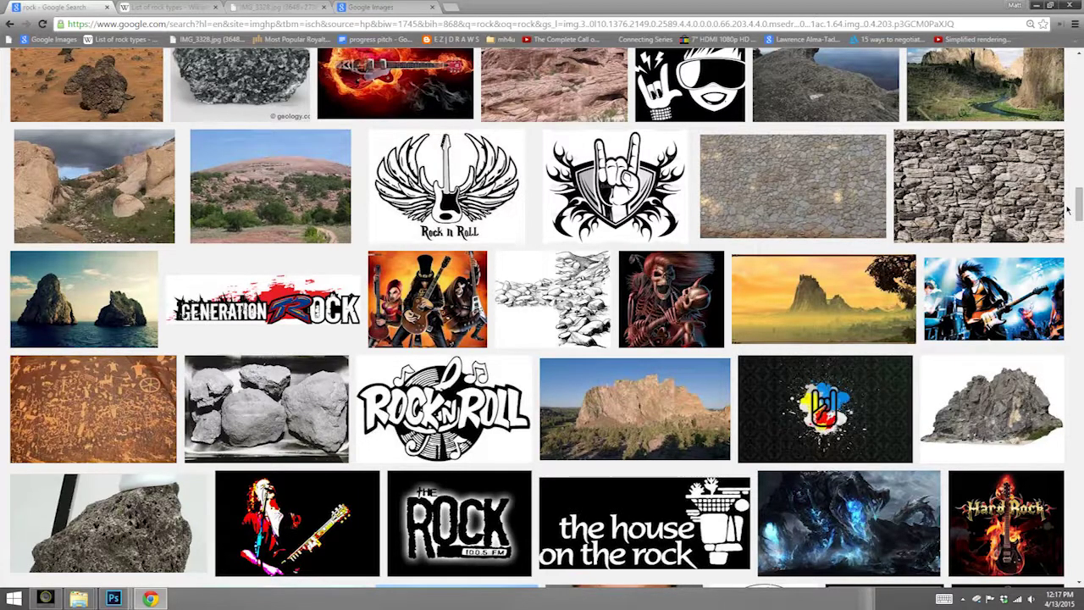
- Examine Wikipedia's list of rock types down to the metamorphic section and look at the Slate article
{"action": "left_click", "coordinate": [170, 8]}
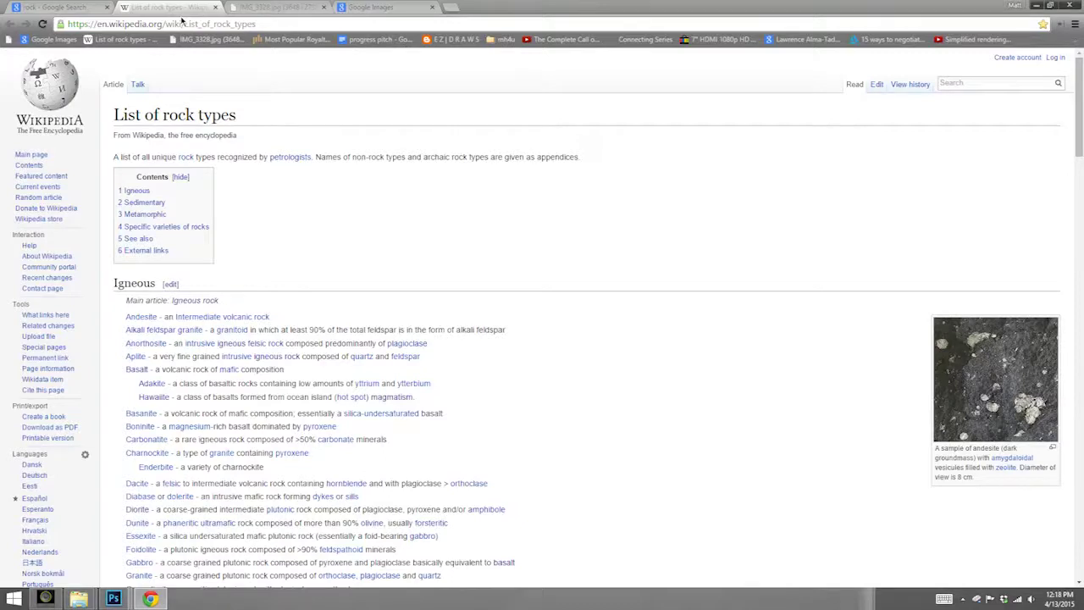
{"action": "left_click_drag", "start_coordinate": [1079, 140], "coordinate": [1047, 409]}
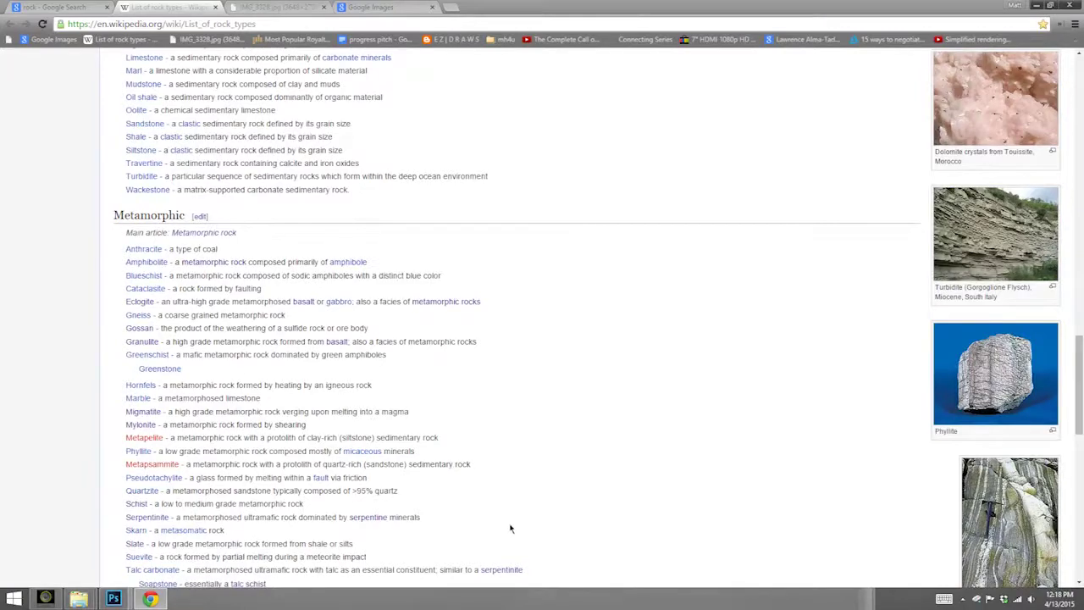
{"action": "scroll", "coordinate": [1081, 412], "scroll_direction": "down", "scroll_amount": 1}
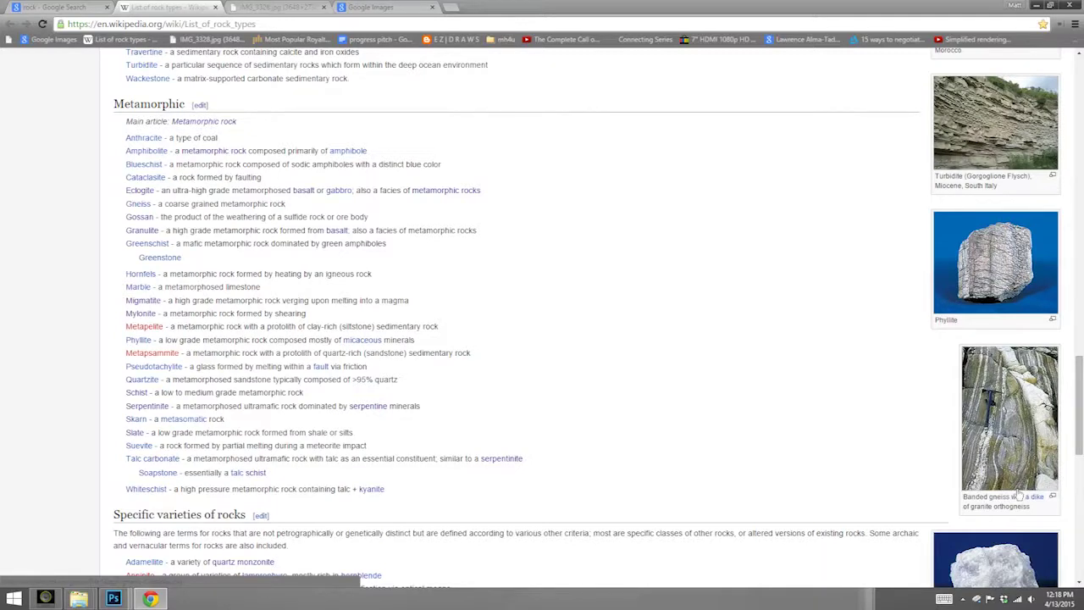
{"action": "left_click", "coordinate": [12, 26]}
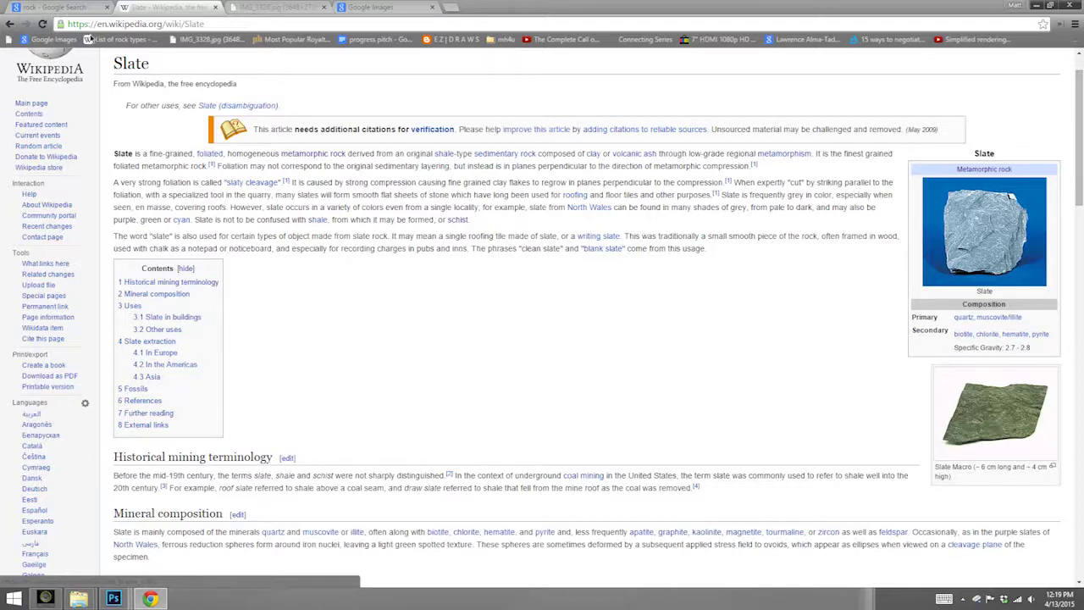
- Return to the Google Images results and search for "slate" in place of "rock"
{"action": "left_click", "coordinate": [55, 6]}
{"action": "left_click_drag", "start_coordinate": [1079, 212], "coordinate": [1078, 81]}
{"action": "left_click_drag", "start_coordinate": [136, 67], "coordinate": [62, 59]}
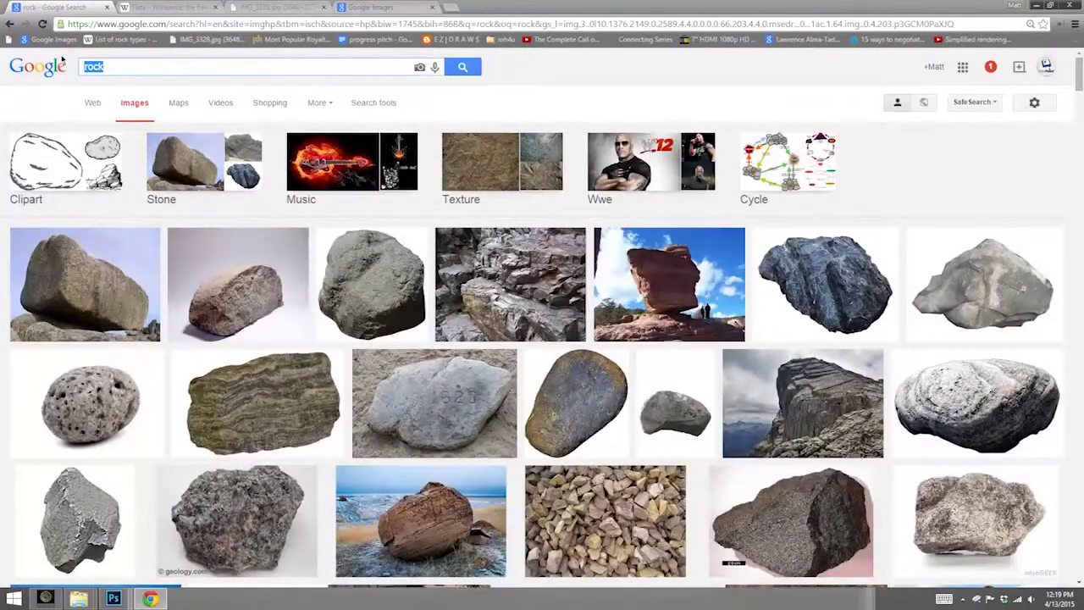
{"action": "type", "text": "slate"}
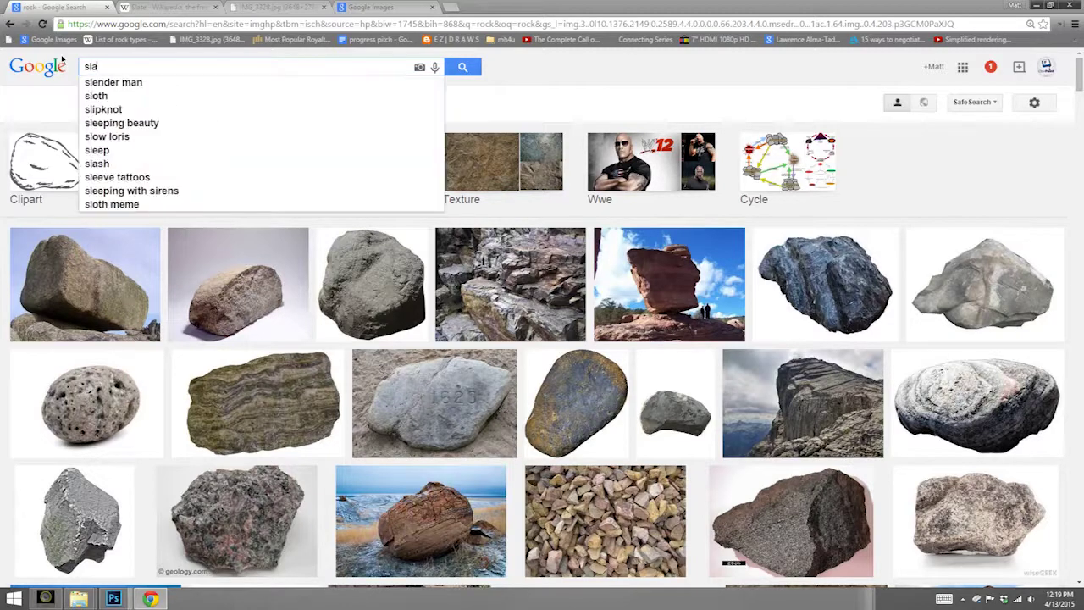
{"action": "key", "text": "Return"}
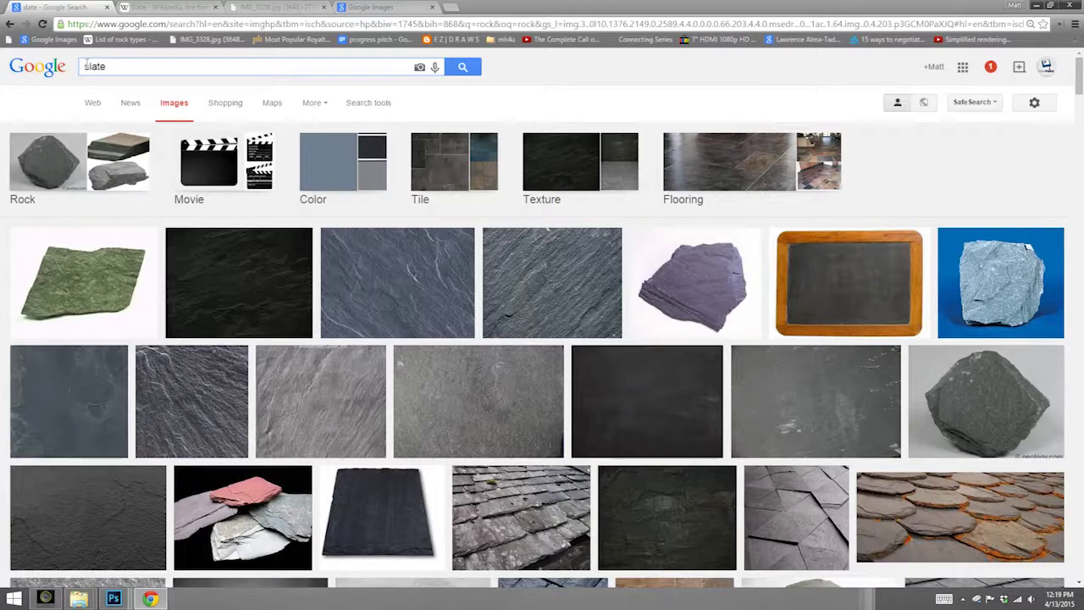
- Narrow the image search to "metamorphic slate rock"
{"action": "left_click", "coordinate": [85, 65]}
{"action": "type", "text": "metamorphic slate"}
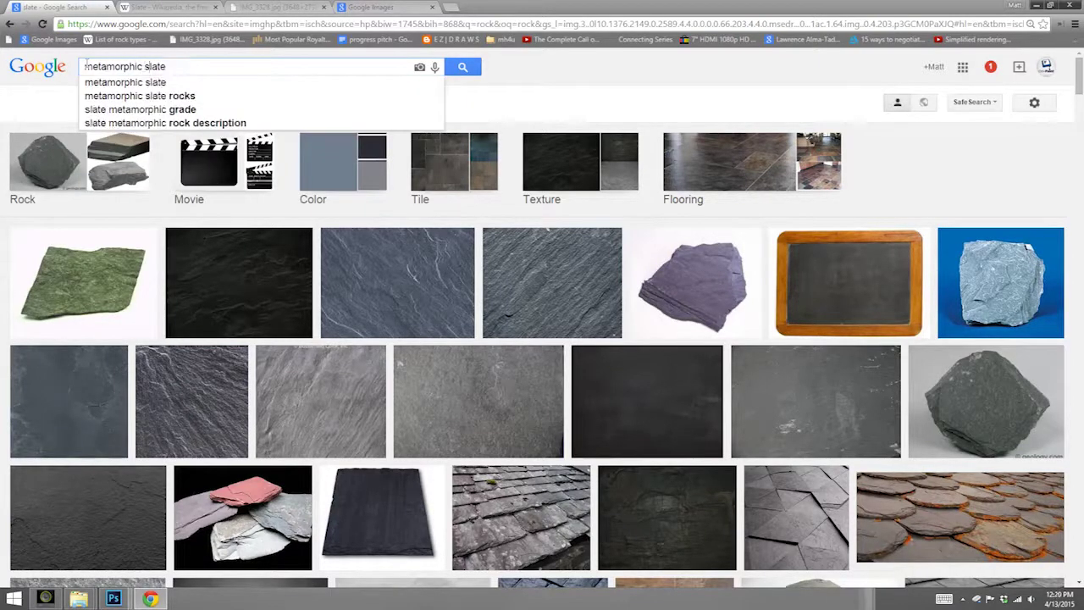
{"action": "type", "text": " rock"}
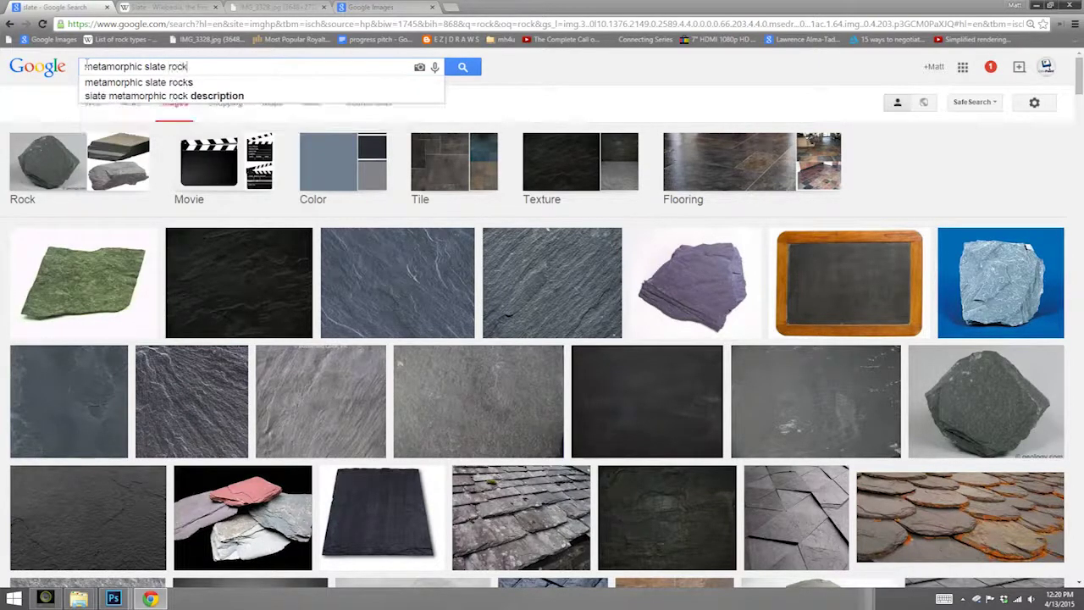
{"action": "key", "text": "Return"}
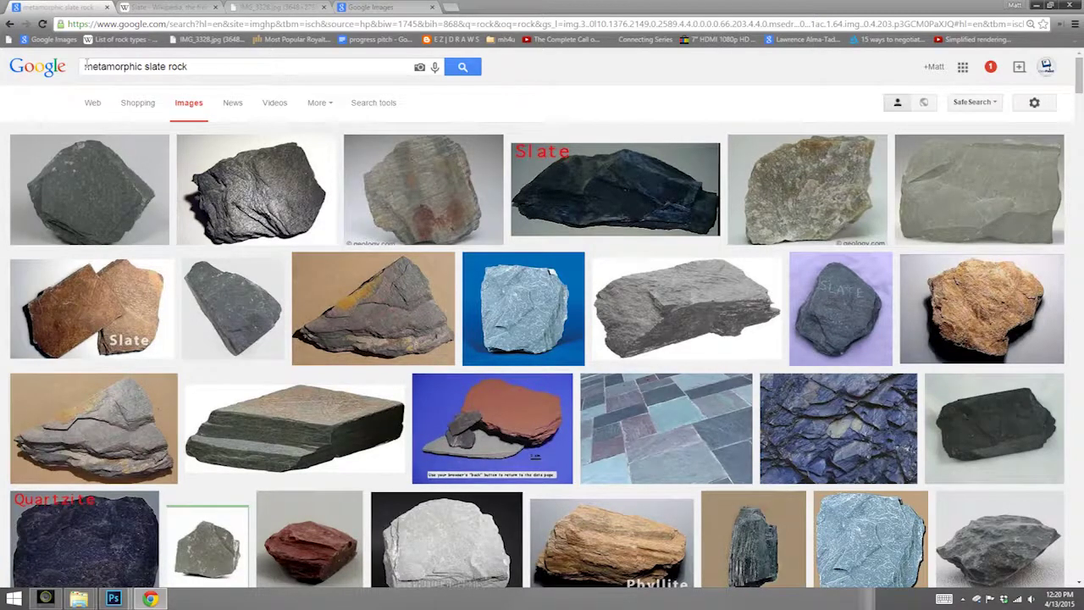
- Filter the image results to large size and bring up the already open full-size IMG_3328.jpg photo
{"action": "left_click", "coordinate": [372, 102]}
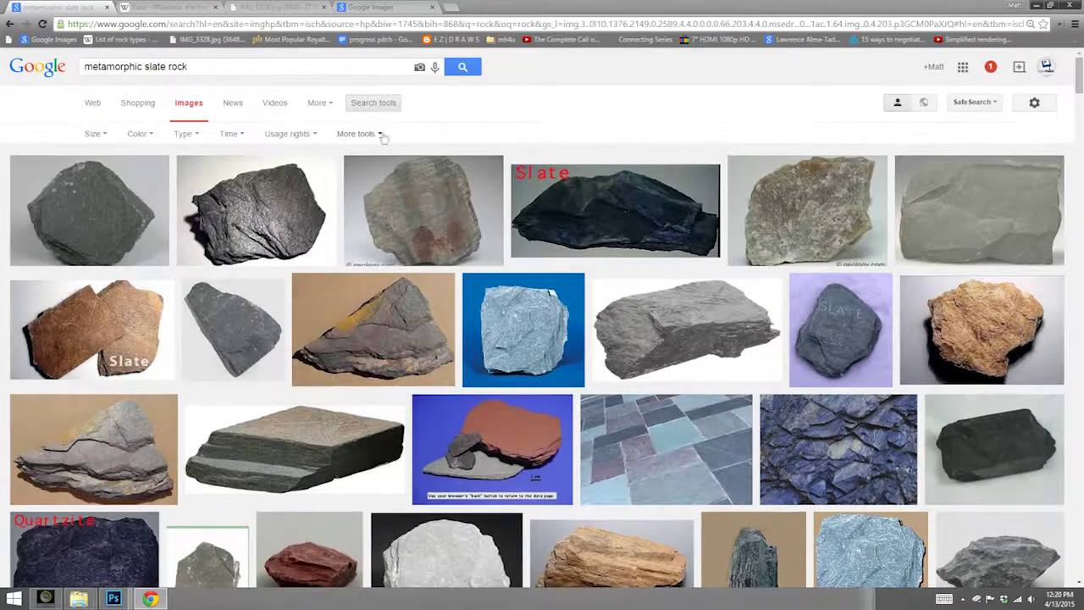
{"action": "left_click", "coordinate": [94, 134]}
{"action": "left_click", "coordinate": [97, 170]}
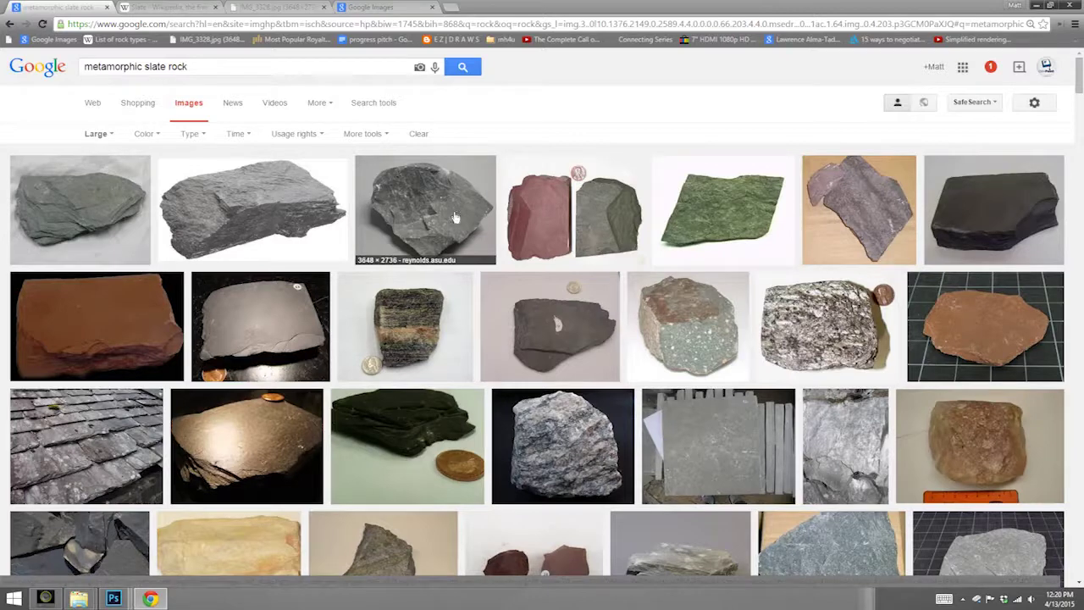
{"action": "key", "text": "ctrl+3"}
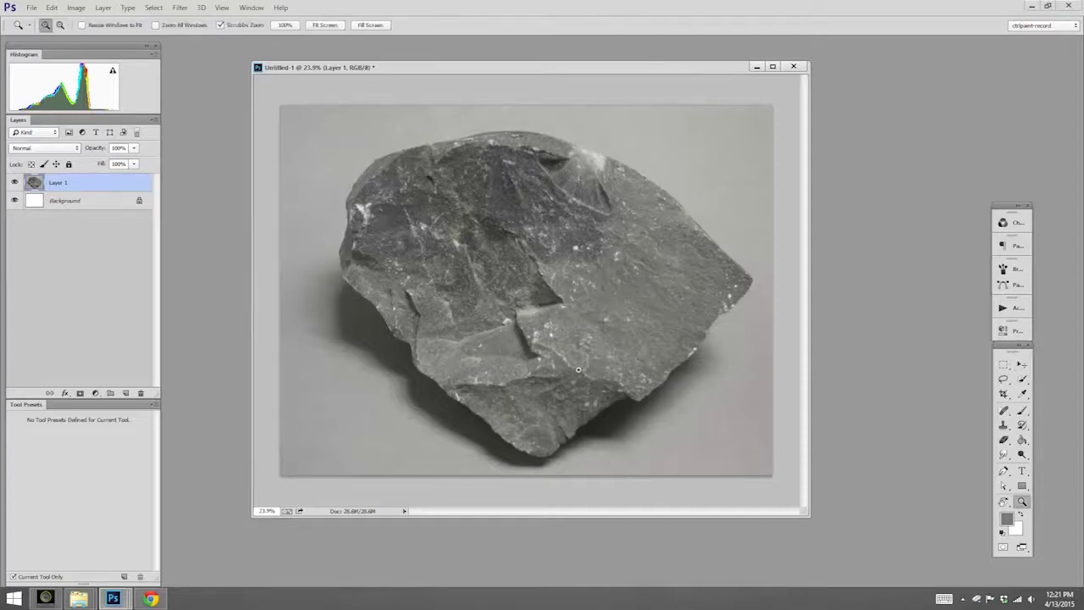
- Examine the cracks and surface texture of the reference rock photo in Photoshop up close, then move its window off the workspace
{"action": "left_click_drag", "start_coordinate": [579, 370], "coordinate": [643, 369]}
{"action": "key", "text": "v"}
{"action": "key", "text": "space"}
{"action": "left_click_drag", "start_coordinate": [631, 222], "coordinate": [663, 393]}
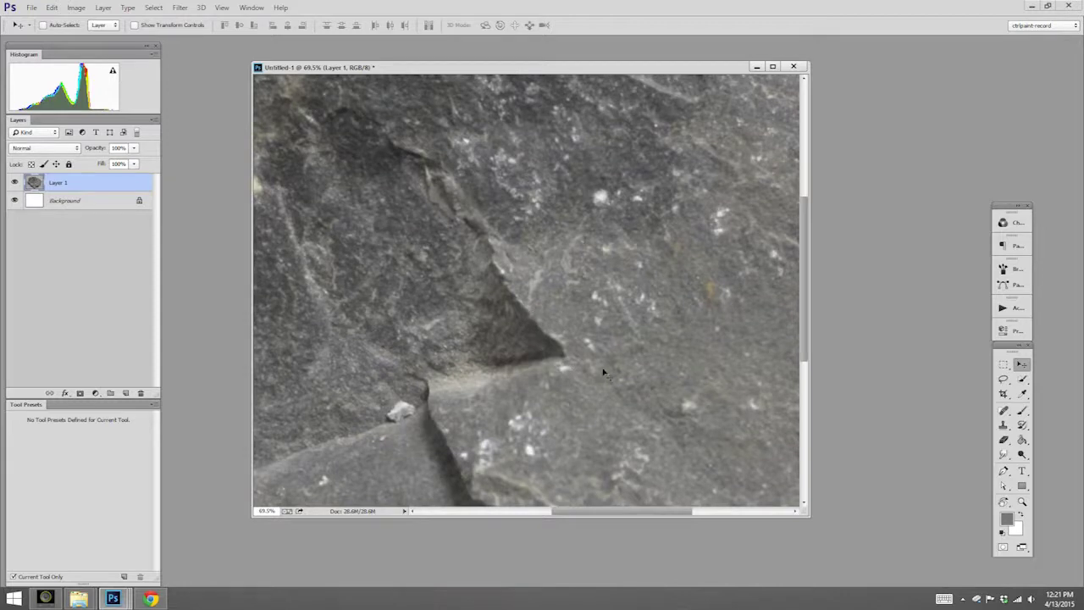
{"action": "key", "text": "space"}
{"action": "left_click_drag", "start_coordinate": [636, 373], "coordinate": [770, 287]}
{"action": "scroll", "coordinate": [457, 355], "scroll_direction": "up", "scroll_amount": 3}
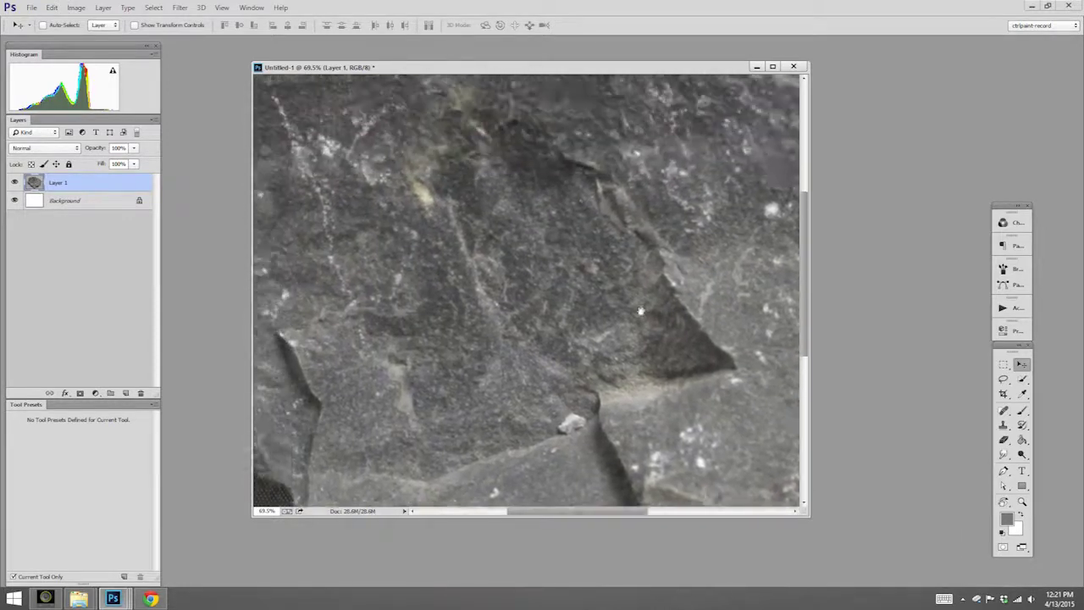
{"action": "scroll", "coordinate": [491, 254], "scroll_direction": "left", "scroll_amount": 2}
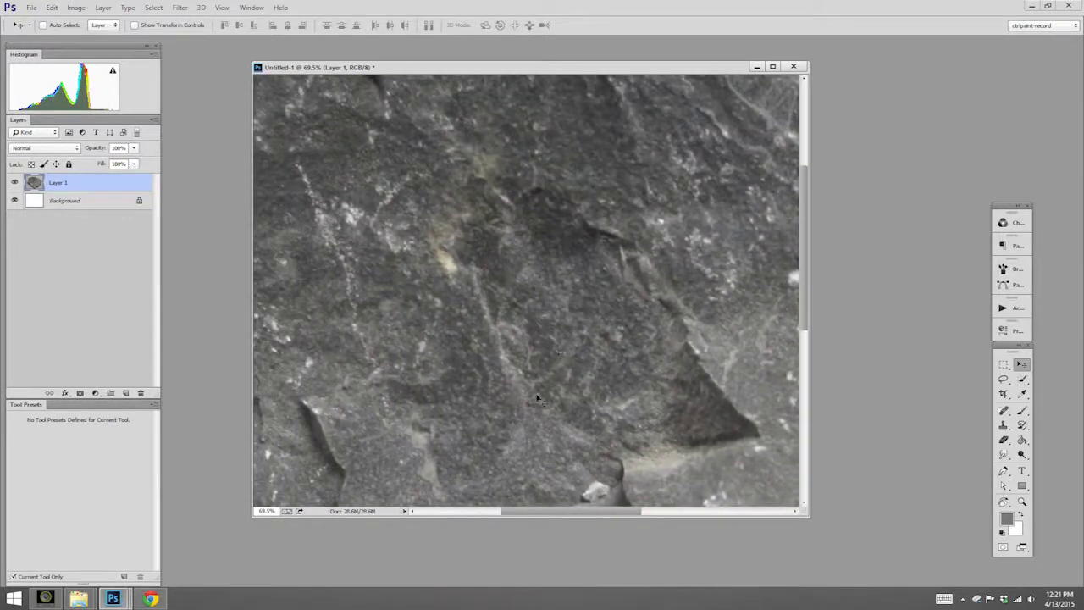
{"action": "key", "text": "z"}
{"action": "left_click_drag", "start_coordinate": [701, 413], "coordinate": [636, 413]}
{"action": "key", "text": "v"}
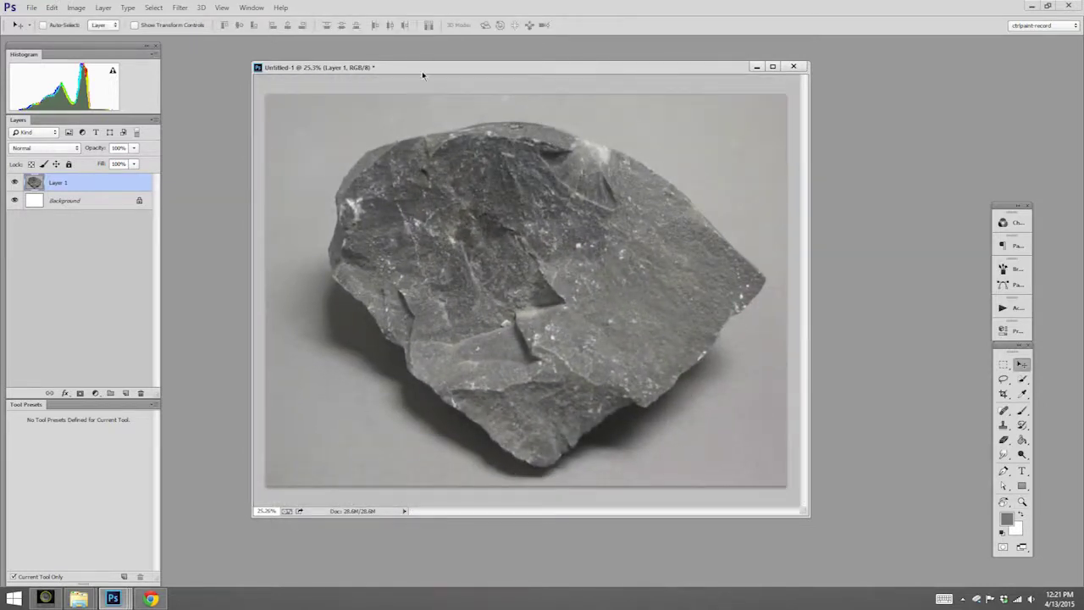
{"action": "left_click_drag", "start_coordinate": [422, 71], "coordinate": [1083, 67]}
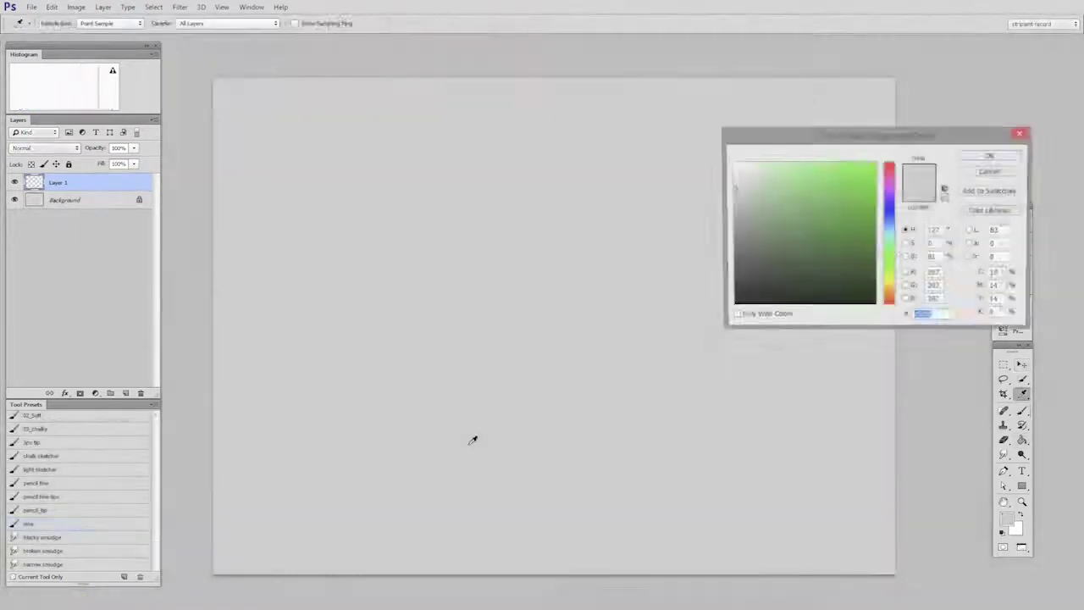
- Sketch the rock's rough outline on Layer 1 in dark grey, from the curved top around to the lower and left edges
{"action": "key", "text": "Return"}
{"action": "left_click_drag", "start_coordinate": [331, 201], "coordinate": [541, 154]}
{"action": "mouse_move", "coordinate": [508, 160]}
{"action": "left_mouse_down"}
{"action": "mouse_move", "coordinate": [819, 359]}
{"action": "mouse_move", "coordinate": [712, 474]}
{"action": "left_mouse_up"}
{"action": "left_click_drag", "start_coordinate": [667, 486], "coordinate": [598, 544]}
{"action": "left_click_drag", "start_coordinate": [396, 447], "coordinate": [550, 562]}
{"action": "mouse_move", "coordinate": [301, 348]}
{"action": "left_mouse_down"}
{"action": "mouse_move", "coordinate": [383, 395]}
{"action": "mouse_move", "coordinate": [395, 439]}
{"action": "left_mouse_up"}
{"action": "left_click_drag", "start_coordinate": [283, 225], "coordinate": [354, 180]}
- Free-transform the rock outline sketch to adjust its proportions and placement on the canvas
{"action": "key", "text": "ctrl+t"}
{"action": "left_click_drag", "start_coordinate": [709, 400], "coordinate": [718, 381]}
{"action": "left_click_drag", "start_coordinate": [853, 381], "coordinate": [855, 347]}
{"action": "key", "text": "Return"}
- Redraw the rock's lower outline with a different brush preset, erase stray lines and limit the presets to the current tool
{"action": "left_click_drag", "start_coordinate": [398, 427], "coordinate": [513, 513]}
{"action": "key", "text": "e"}
{"action": "mouse_move", "coordinate": [491, 500]}
{"action": "left_mouse_down"}
{"action": "mouse_move", "coordinate": [592, 537]}
{"action": "mouse_move", "coordinate": [706, 441]}
{"action": "left_mouse_up"}
{"action": "key", "text": "b"}
{"action": "left_click_drag", "start_coordinate": [155, 525], "coordinate": [155, 413]}
{"action": "left_click", "coordinate": [41, 511]}
{"action": "mouse_move", "coordinate": [566, 537]}
{"action": "left_mouse_down"}
{"action": "mouse_move", "coordinate": [655, 491]}
{"action": "mouse_move", "coordinate": [610, 513]}
{"action": "left_mouse_up"}
{"action": "left_click", "coordinate": [13, 577]}
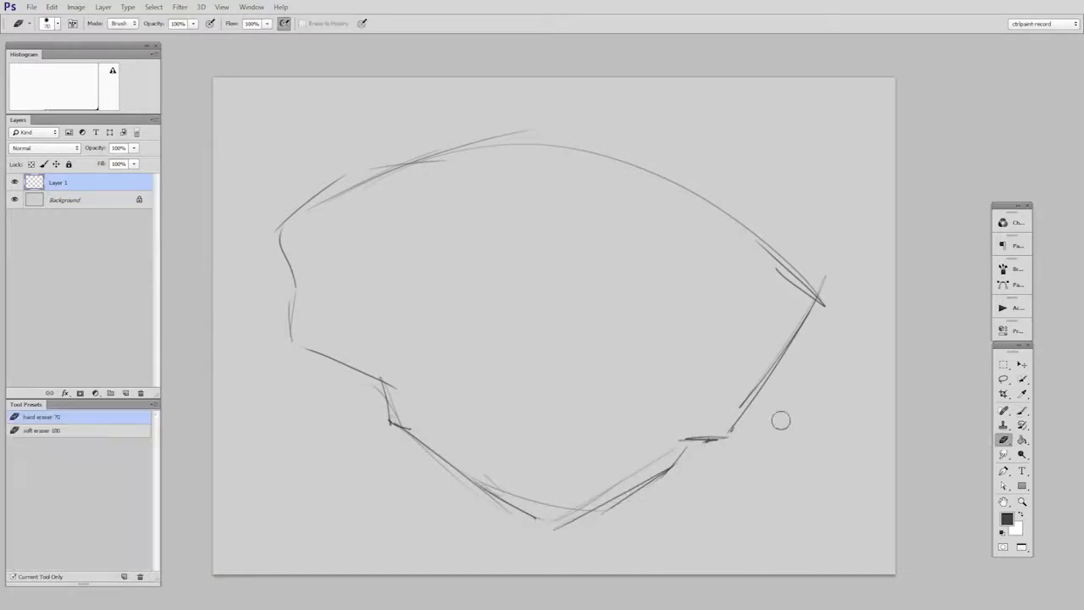
- Redraw the rock's left edge in short strokes and transform the sketch to refine its shape
{"action": "key", "text": "b"}
{"action": "left_click_drag", "start_coordinate": [384, 386], "coordinate": [389, 417]}
{"action": "left_click_drag", "start_coordinate": [293, 326], "coordinate": [373, 378]}
{"action": "left_click_drag", "start_coordinate": [294, 296], "coordinate": [284, 254]}
{"action": "key", "text": "e"}
{"action": "key", "text": "ctrl+t"}
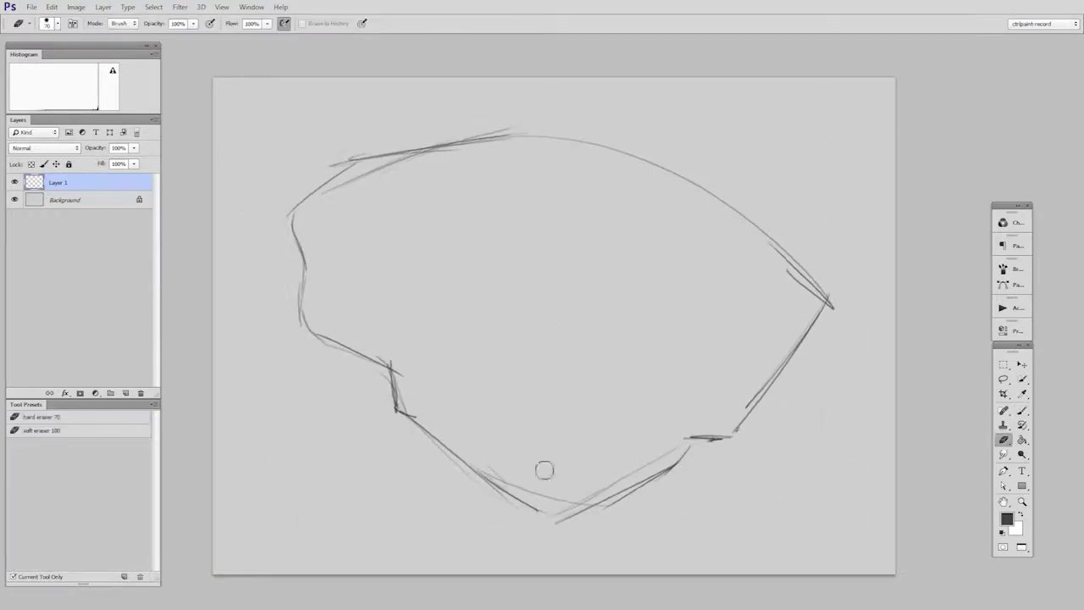
- Sketch the outline of the cast shadow below the rock on a new layer
{"action": "key", "text": "ctrl+shift+alt+n"}
{"action": "key", "text": "b"}
{"action": "left_click_drag", "start_coordinate": [309, 337], "coordinate": [298, 404]}
{"action": "key", "text": "b"}
{"action": "mouse_move", "coordinate": [371, 419]}
{"action": "left_mouse_down"}
{"action": "mouse_move", "coordinate": [371, 464]}
{"action": "mouse_move", "coordinate": [543, 540]}
{"action": "mouse_move", "coordinate": [550, 513]}
{"action": "left_mouse_up"}
{"action": "mouse_move", "coordinate": [593, 507]}
{"action": "left_mouse_down"}
{"action": "mouse_move", "coordinate": [696, 507]}
{"action": "mouse_move", "coordinate": [743, 427]}
{"action": "left_mouse_up"}
{"action": "left_click_drag", "start_coordinate": [542, 527], "coordinate": [596, 507]}
{"action": "left_click_drag", "start_coordinate": [576, 511], "coordinate": [608, 492]}
- Merge the shadow sketch into the rock outline layer and label that layer orange
{"action": "key", "text": "ctrl+e"}
{"action": "right_click", "coordinate": [16, 180]}
{"action": "left_click", "coordinate": [46, 244]}
- Add a layer beneath the sketch, then lasso the rock silhouette and create a layer group masked to it
{"action": "key", "text": "ctrl+shift+alt+n"}
{"action": "key", "text": "ctrl+["}
{"action": "left_click", "coordinate": [1002, 379]}
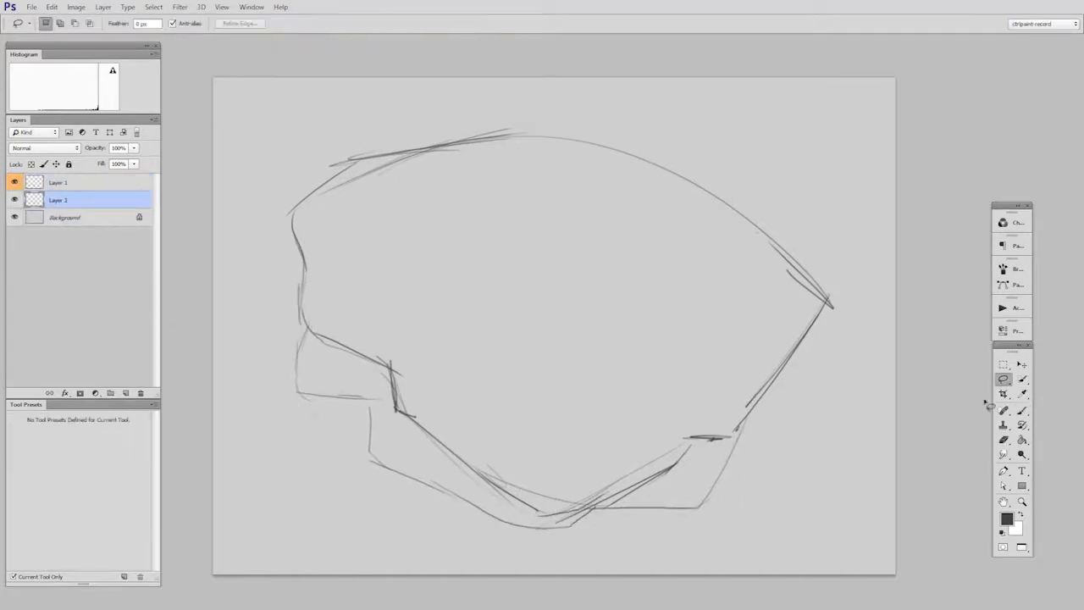
{"action": "mouse_move", "coordinate": [289, 220]}
{"action": "left_mouse_down"}
{"action": "mouse_move", "coordinate": [302, 309]}
{"action": "mouse_move", "coordinate": [427, 433]}
{"action": "mouse_move", "coordinate": [670, 476]}
{"action": "mouse_move", "coordinate": [830, 308]}
{"action": "mouse_move", "coordinate": [444, 149]}
{"action": "mouse_move", "coordinate": [289, 219]}
{"action": "mouse_move", "coordinate": [290, 229]}
{"action": "left_mouse_up"}
{"action": "left_click", "coordinate": [110, 393]}
{"action": "left_click", "coordinate": [79, 393]}
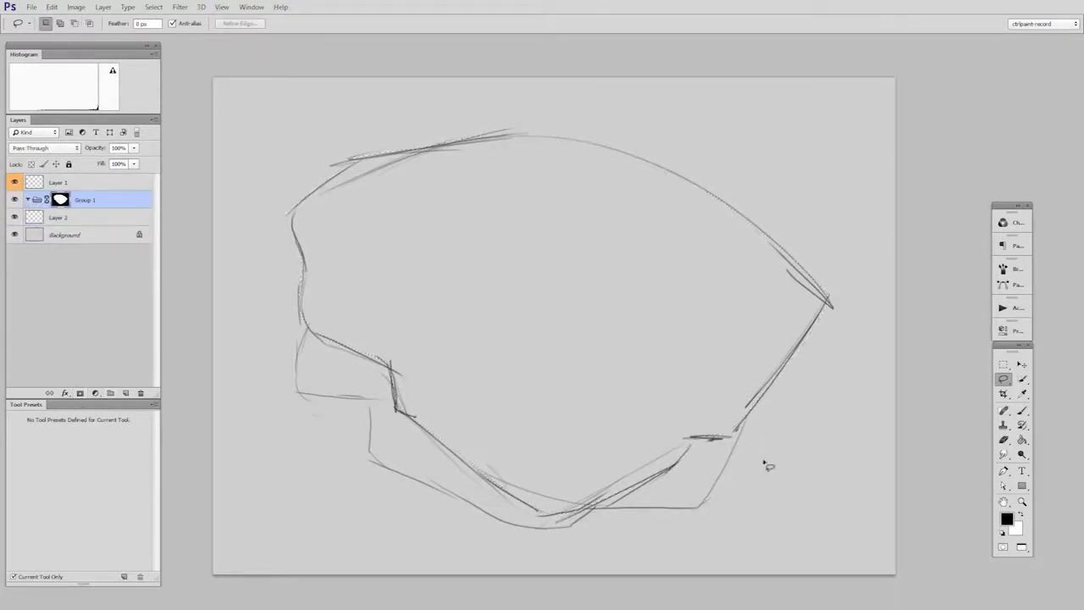
- Add a layer inside the masked group and fill it with mid-grey 8a8a8a
{"action": "left_click", "coordinate": [1022, 439]}
{"action": "key", "text": "ctrl+shift+alt+n"}
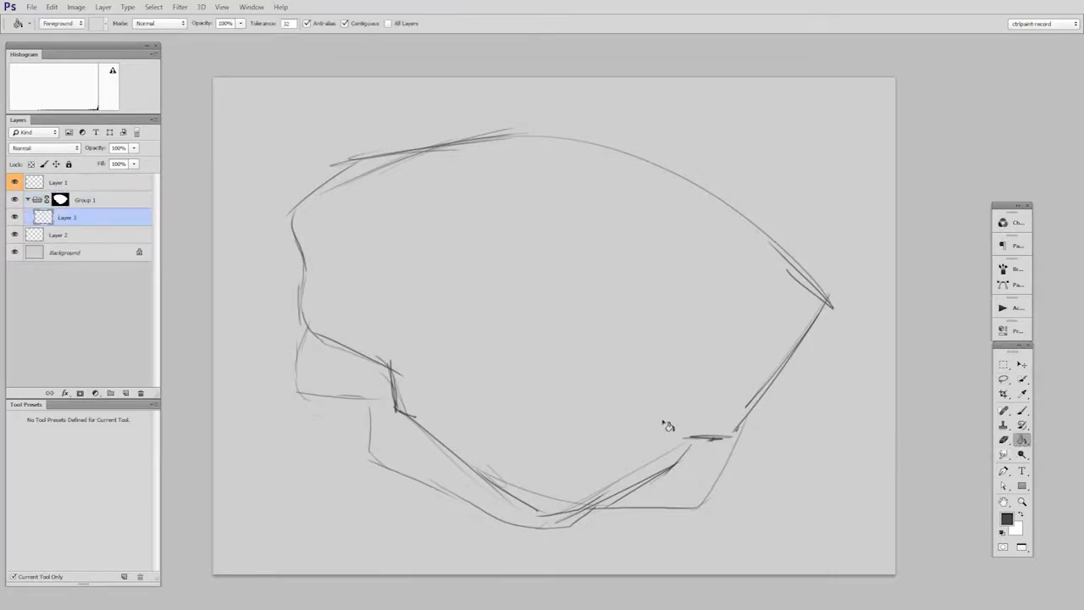
{"action": "left_click", "coordinate": [664, 355], "text": "alt"}
{"action": "key", "text": "n"}
{"action": "left_click_drag", "start_coordinate": [730, 191], "coordinate": [722, 225]}
{"action": "left_click", "coordinate": [722, 227]}
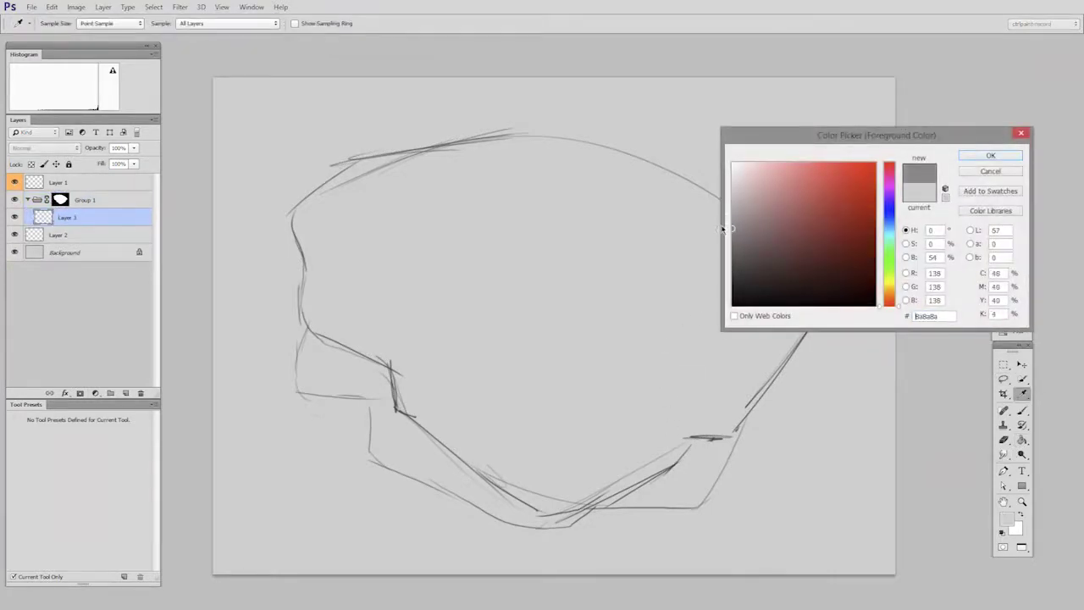
{"action": "left_click", "coordinate": [989, 156]}
{"action": "key", "text": "g"}
{"action": "left_click", "coordinate": [632, 358]}
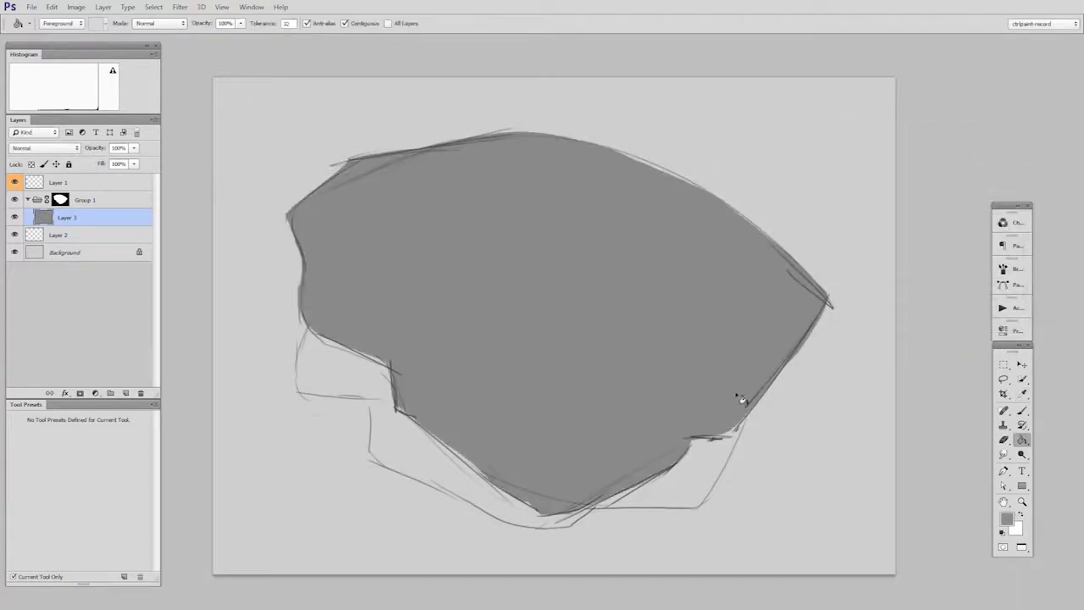
- Paint the near-black cast shadow beneath the rock on a layer below the group, following the sketched shadow outline
{"action": "mouse_move", "coordinate": [711, 439]}
{"action": "left_mouse_down"}
{"action": "mouse_move", "coordinate": [673, 496]}
{"action": "mouse_move", "coordinate": [605, 508]}
{"action": "left_mouse_up"}
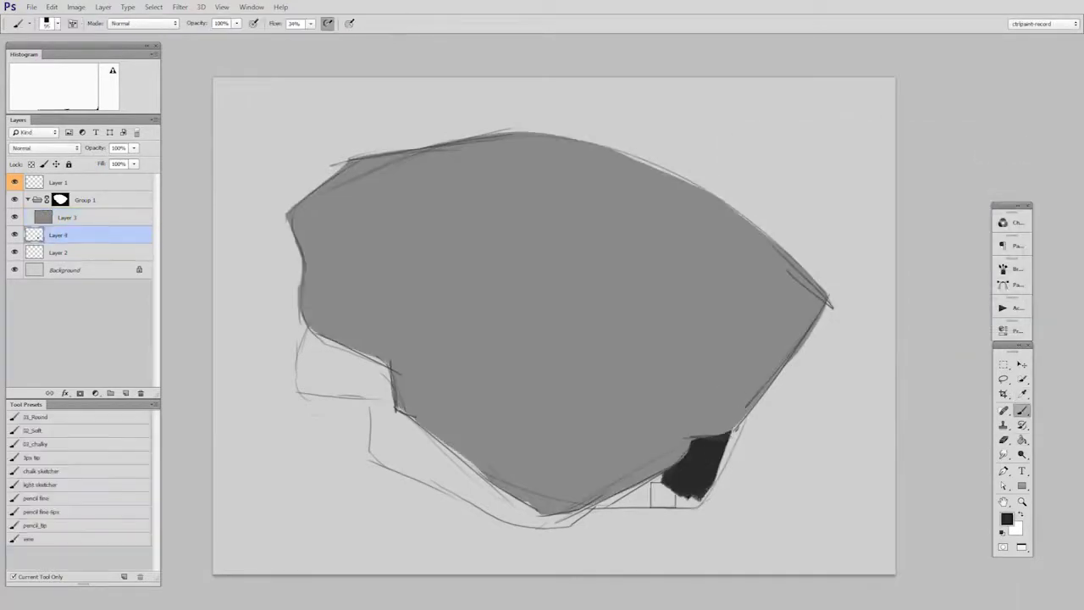
{"action": "left_click_drag", "start_coordinate": [533, 508], "coordinate": [386, 423]}
{"action": "left_click_drag", "start_coordinate": [309, 338], "coordinate": [364, 402]}
{"action": "mouse_move", "coordinate": [390, 449]}
{"action": "left_mouse_down"}
{"action": "mouse_move", "coordinate": [562, 517]}
{"action": "mouse_move", "coordinate": [590, 510]}
{"action": "left_mouse_up"}
{"action": "left_click_drag", "start_coordinate": [301, 355], "coordinate": [300, 377]}
- Erase the cast shadow's outer edges to clean up its shape, and hide the orange sketch layer
{"action": "key", "text": "e"}
{"action": "left_click_drag", "start_coordinate": [304, 331], "coordinate": [499, 516]}
{"action": "left_click_drag", "start_coordinate": [618, 514], "coordinate": [707, 499]}
{"action": "key", "text": "b"}
{"action": "key", "text": "e"}
{"action": "key", "text": "b"}
{"action": "left_click", "coordinate": [14, 182]}
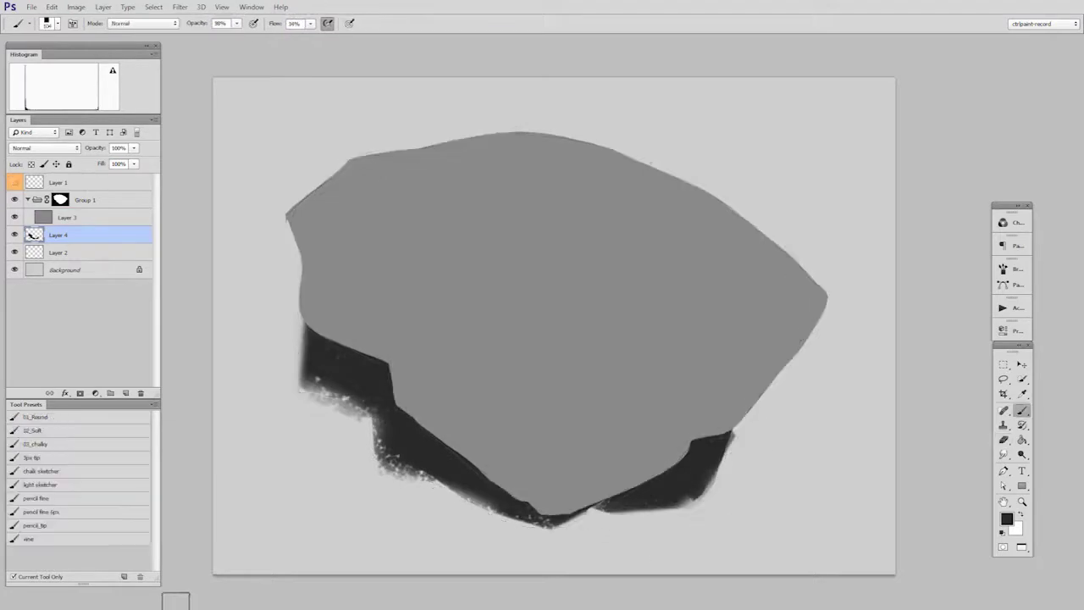
- Darken the Background layer and the rock's base fill layer with Levels adjustments
{"action": "left_click", "coordinate": [64, 269]}
{"action": "key", "text": "ctrl+l"}
{"action": "left_click_drag", "start_coordinate": [693, 230], "coordinate": [743, 231]}
{"action": "key", "text": "Return"}
{"action": "left_click", "coordinate": [66, 217]}
{"action": "key", "text": "ctrl+l"}
{"action": "left_click_drag", "start_coordinate": [835, 278], "coordinate": [818, 278]}
{"action": "key", "text": "Return"}
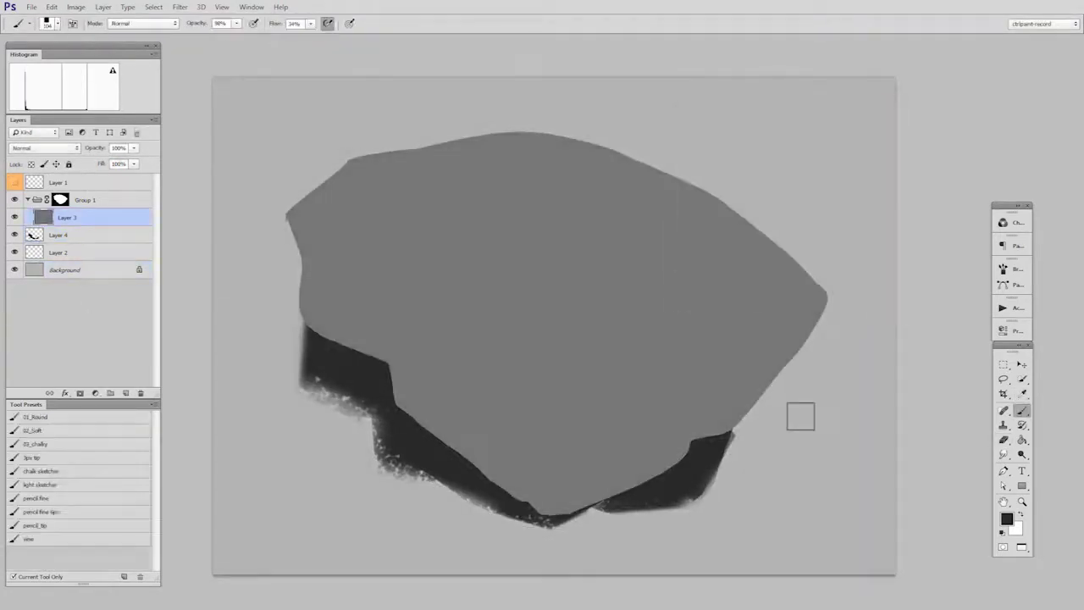
- Merge the shadow layer into Layer 2, and add a new layer above the base fill inside the rock group
{"action": "left_click", "coordinate": [85, 235]}
{"action": "key", "text": "ctrl+e"}
{"action": "left_click", "coordinate": [90, 222]}
{"action": "key", "text": "ctrl+shift+alt+n"}
- Paint the large shaded plane across the rock's upper-left part in darker grey with a greatly enlarged brush
{"action": "right_click", "coordinate": [555, 395]}
{"action": "double_click", "coordinate": [640, 494]}
{"action": "left_click", "coordinate": [643, 381], "text": "alt"}
{"action": "left_click", "coordinate": [1006, 518]}
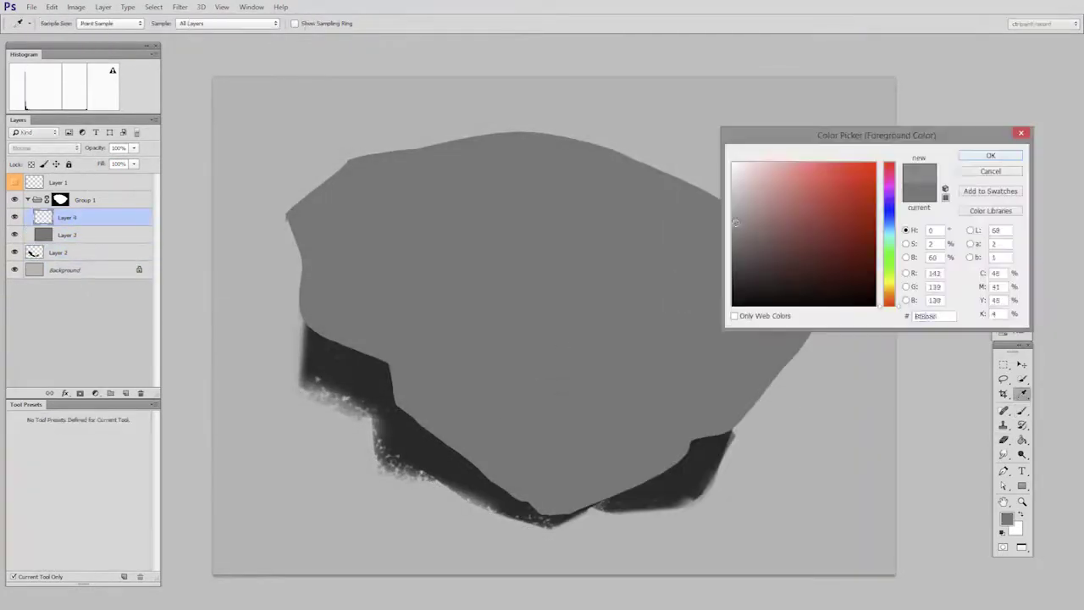
{"action": "left_click", "coordinate": [735, 242]}
{"action": "left_click", "coordinate": [974, 157]}
{"action": "key", "text": "bracketright"}
{"action": "key", "text": "bracketright"}
{"action": "key", "text": "bracketright"}
{"action": "key", "text": "bracketright"}
{"action": "key", "text": "bracketright"}
{"action": "key", "text": "bracketright"}
{"action": "key", "text": "bracketright"}
{"action": "key", "text": "bracketright"}
{"action": "key", "text": "bracketright"}
{"action": "key", "text": "bracketright"}
{"action": "key", "text": "bracketright"}
{"action": "key", "text": "bracketright"}
{"action": "mouse_move", "coordinate": [574, 300]}
{"action": "left_mouse_down"}
{"action": "mouse_move", "coordinate": [334, 355]}
{"action": "mouse_move", "coordinate": [495, 356]}
{"action": "left_mouse_up"}
{"action": "left_click", "coordinate": [465, 245], "text": "alt"}
{"action": "left_click_drag", "start_coordinate": [612, 161], "coordinate": [644, 203]}
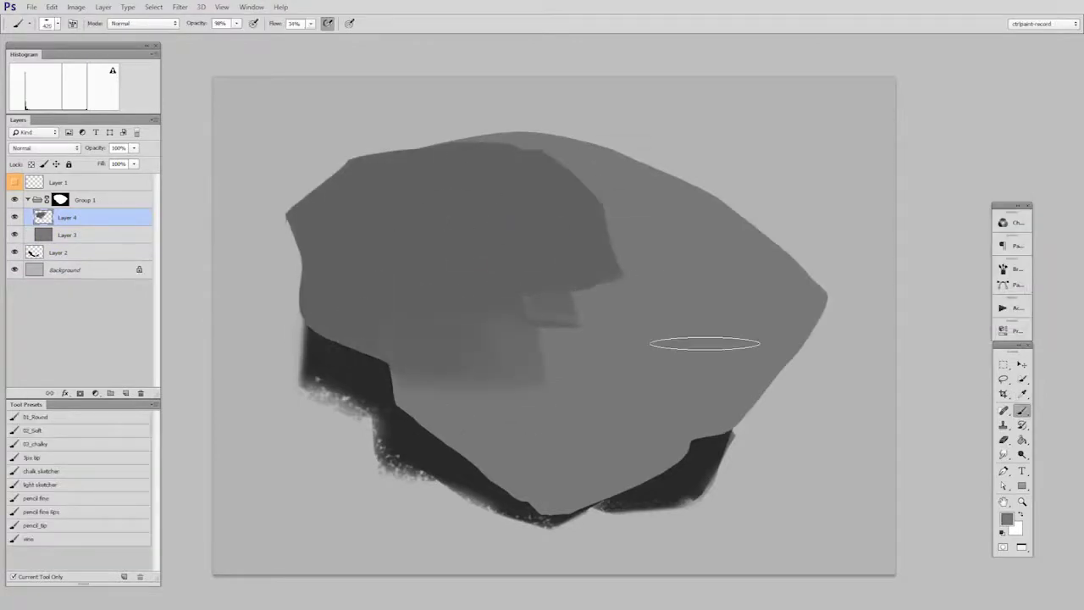
- Paint the notched edge of the shaded plane near the rock's centre with a smaller brush, and add another layer
{"action": "key", "text": "bracketleft"}
{"action": "key", "text": "bracketleft"}
{"action": "key", "text": "bracketleft"}
{"action": "key", "text": "bracketleft"}
{"action": "key", "text": "bracketleft"}
{"action": "key", "text": "bracketleft"}
{"action": "key", "text": "bracketleft"}
{"action": "key", "text": "bracketleft"}
{"action": "left_click_drag", "start_coordinate": [534, 297], "coordinate": [588, 340]}
{"action": "key", "text": "ctrl+shift+alt+n"}
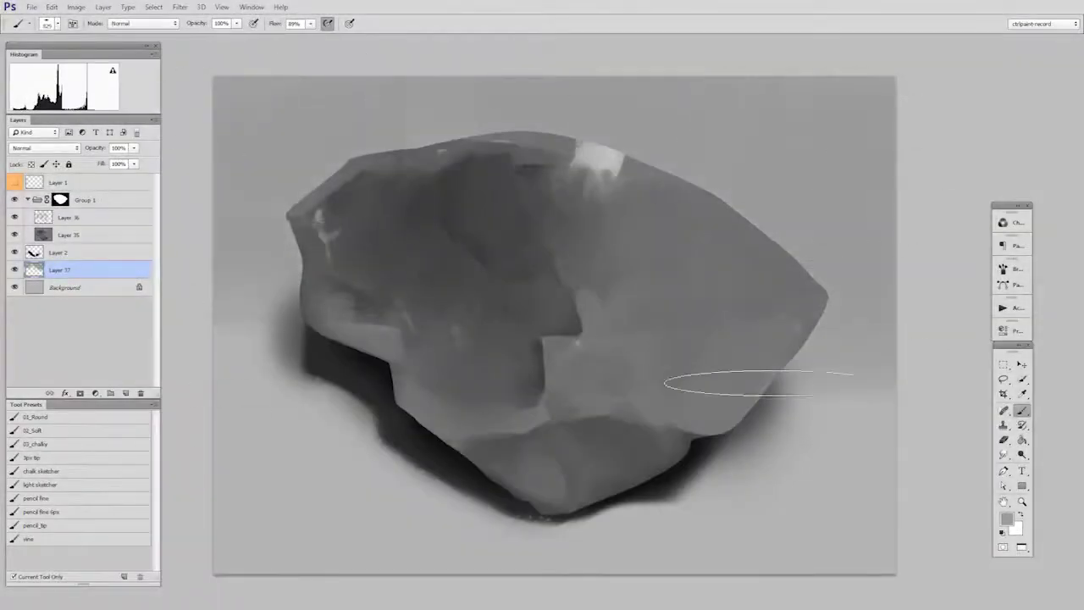
- Paint and erase soft tonal variations in the backdrop around the rock on Layer 37, alternating brush and eraser
{"action": "key", "text": "e"}
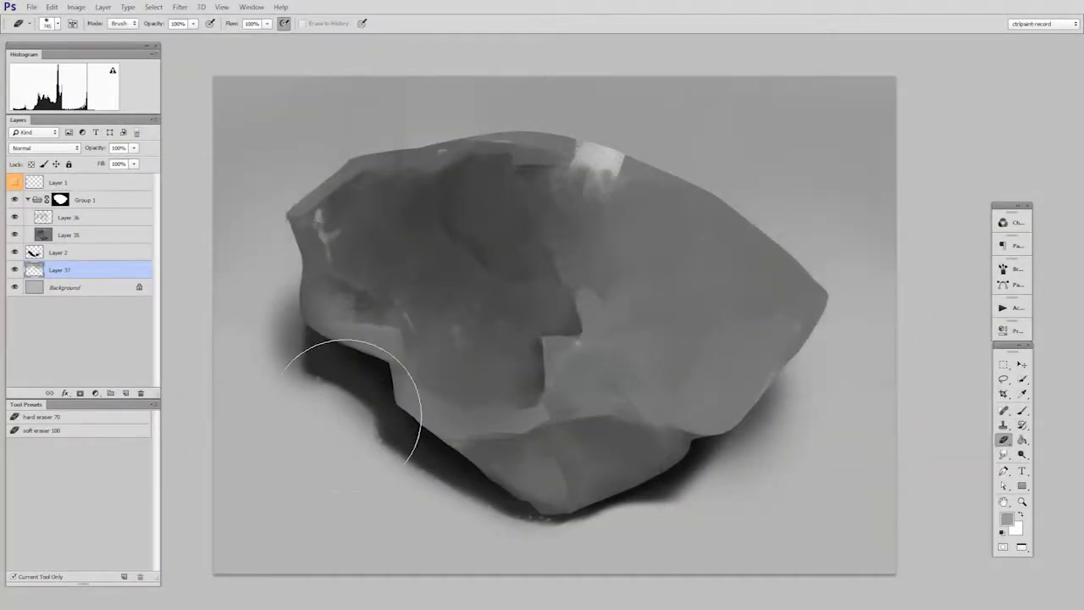
{"action": "key", "text": "b"}
{"action": "left_click_drag", "start_coordinate": [855, 462], "coordinate": [735, 562]}
{"action": "key", "text": "e"}
{"action": "left_click_drag", "start_coordinate": [723, 433], "coordinate": [838, 483]}
{"action": "key", "text": "b"}
{"action": "left_click_drag", "start_coordinate": [254, 517], "coordinate": [542, 559]}
{"action": "key", "text": "e"}
{"action": "left_click_drag", "start_coordinate": [717, 515], "coordinate": [355, 534]}
{"action": "key", "text": "b"}
{"action": "mouse_move", "coordinate": [271, 398]}
{"action": "left_mouse_down"}
{"action": "mouse_move", "coordinate": [169, 521]}
{"action": "mouse_move", "coordinate": [352, 435]}
{"action": "left_mouse_up"}
{"action": "key", "text": "e"}
{"action": "key", "text": "b"}
{"action": "left_click_drag", "start_coordinate": [885, 423], "coordinate": [804, 415]}
{"action": "key", "text": "e"}
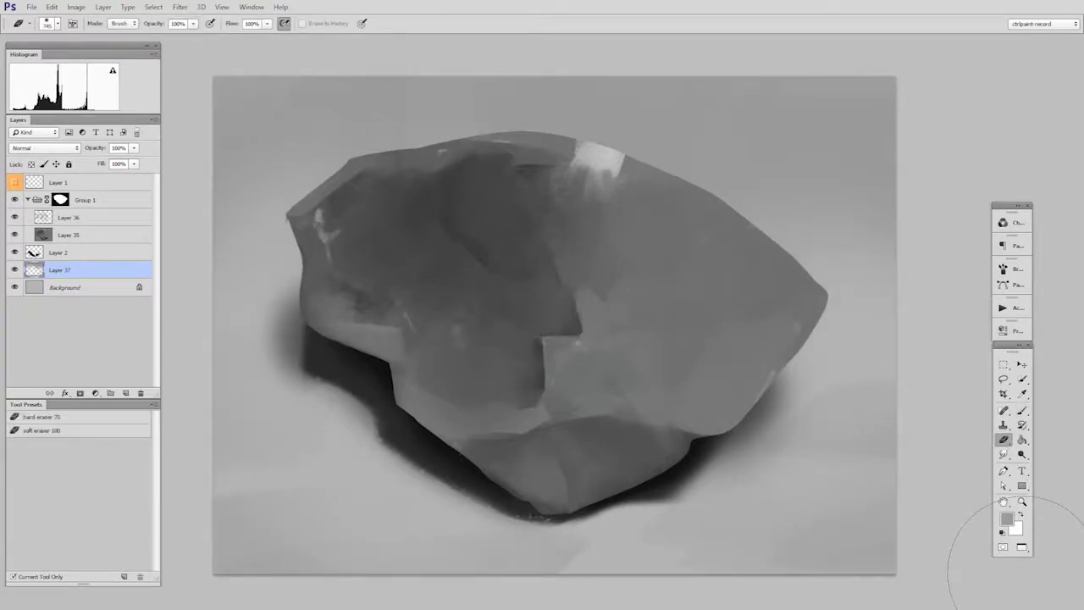
- Switch to Chrome, search Google Images for "metamorphic slate rock" and view the full-size IMG_3328.jpg reference photo
{"action": "key", "text": "alt+Tab"}
{"action": "left_click", "coordinate": [86, 66]}
{"action": "type", "text": "metamorphic slate"}
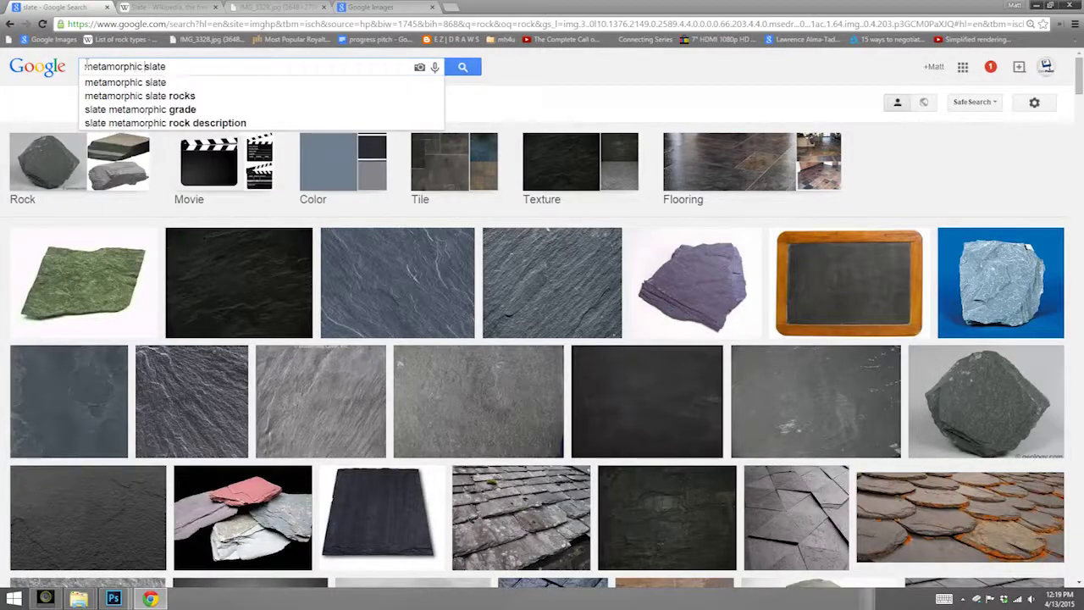
{"action": "key", "text": "End"}
{"action": "type", "text": "rock"}
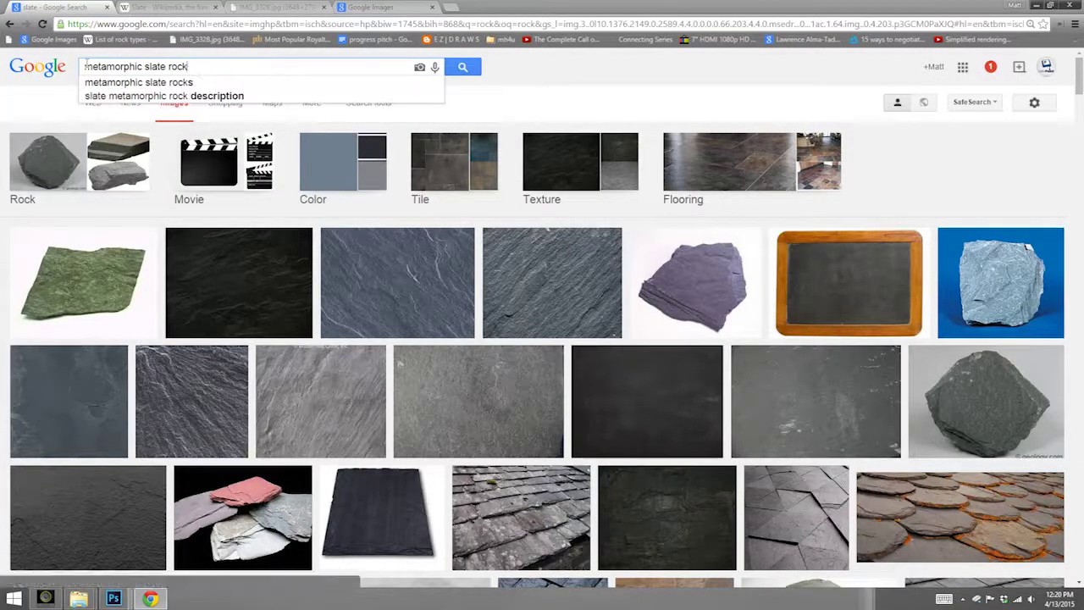
{"action": "key", "text": "Return"}
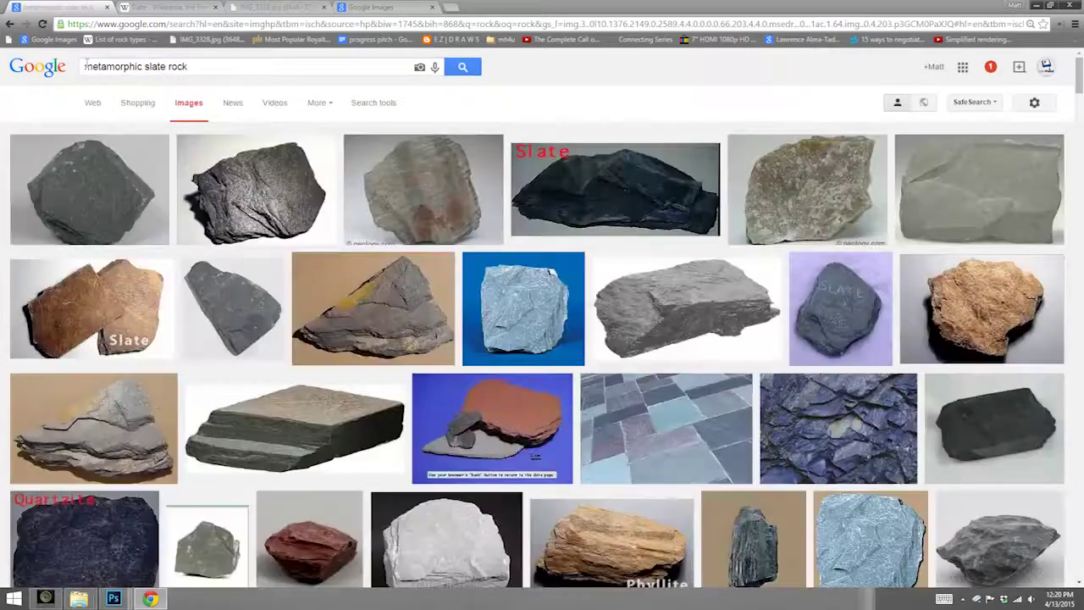
{"action": "left_click", "coordinate": [278, 6]}
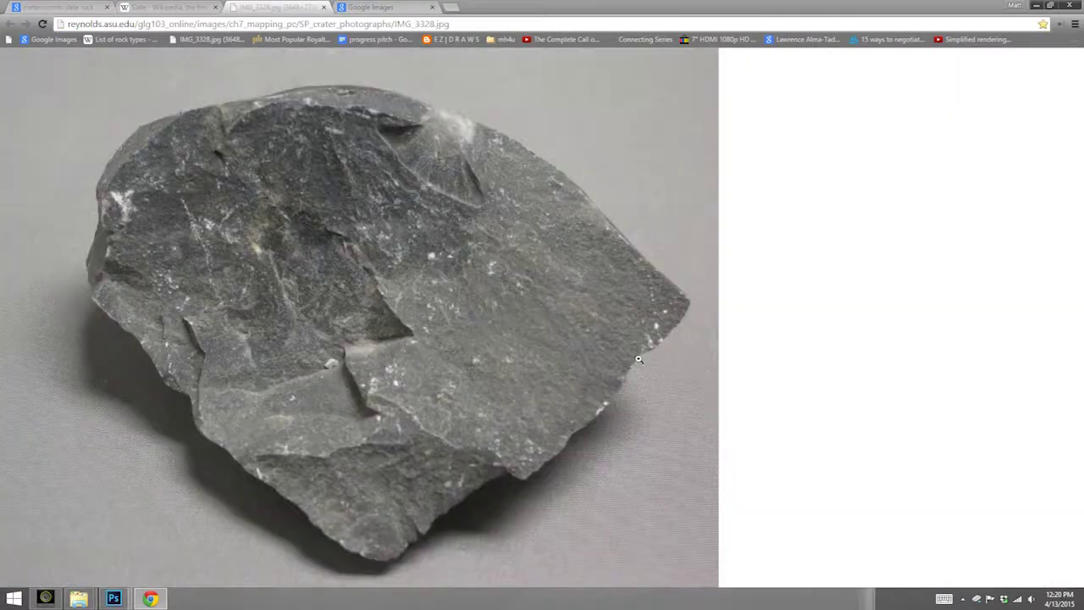